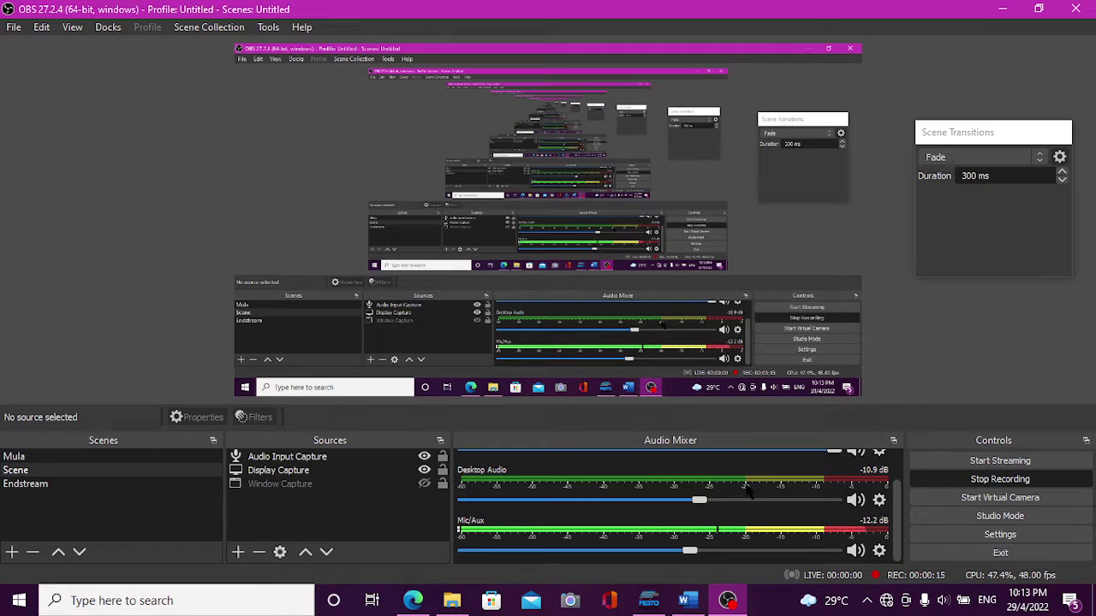
Bring the Assignment CAA.pdf in Edge in front of OBS Studio.
left_click(412, 600)
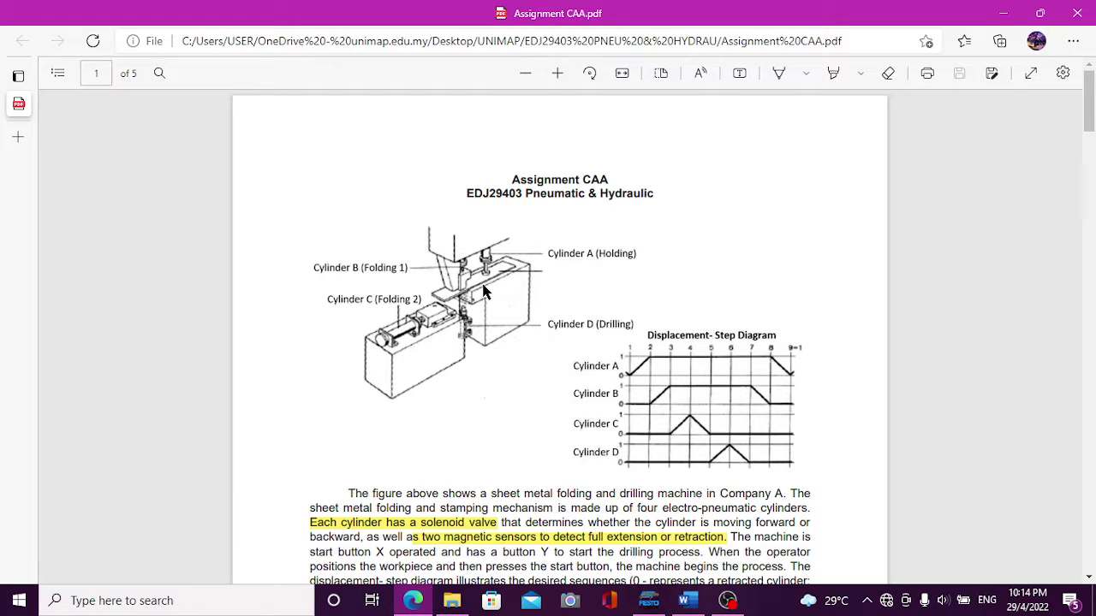
Scroll the assignment PDF to the Current Operation and Improvement Needed sections.
scroll(492, 286, "down", 3)
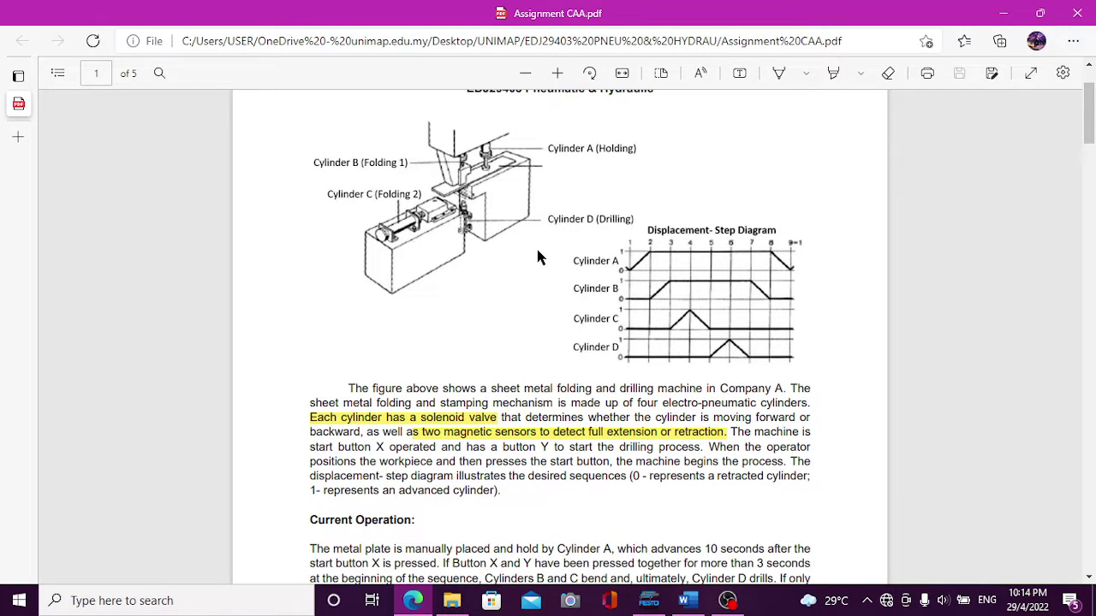
scroll(537, 257, "up", 3)
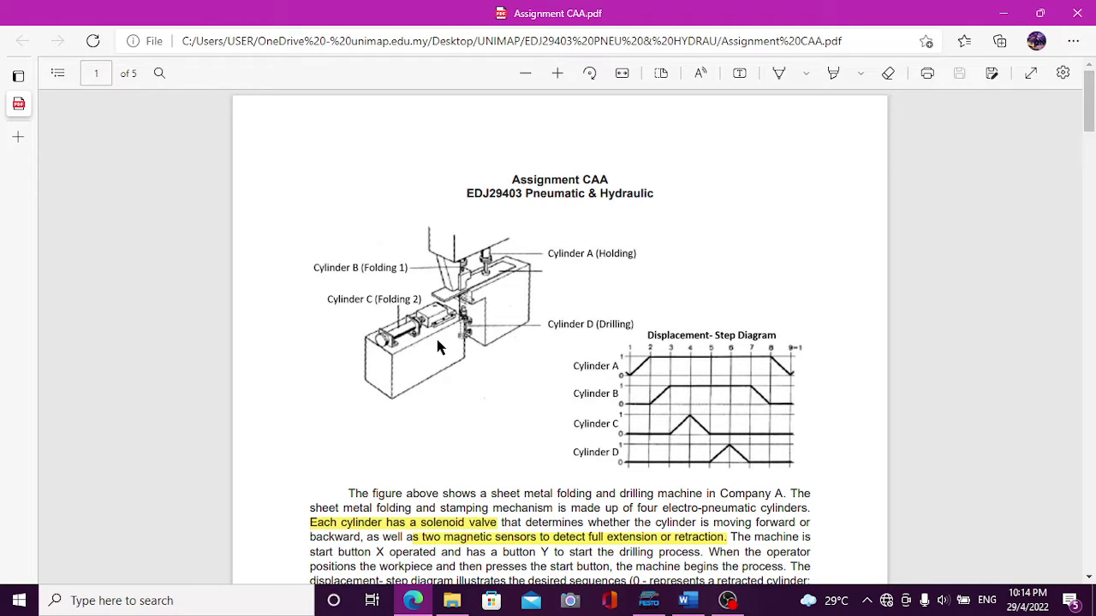
scroll(599, 282, "down", 2)
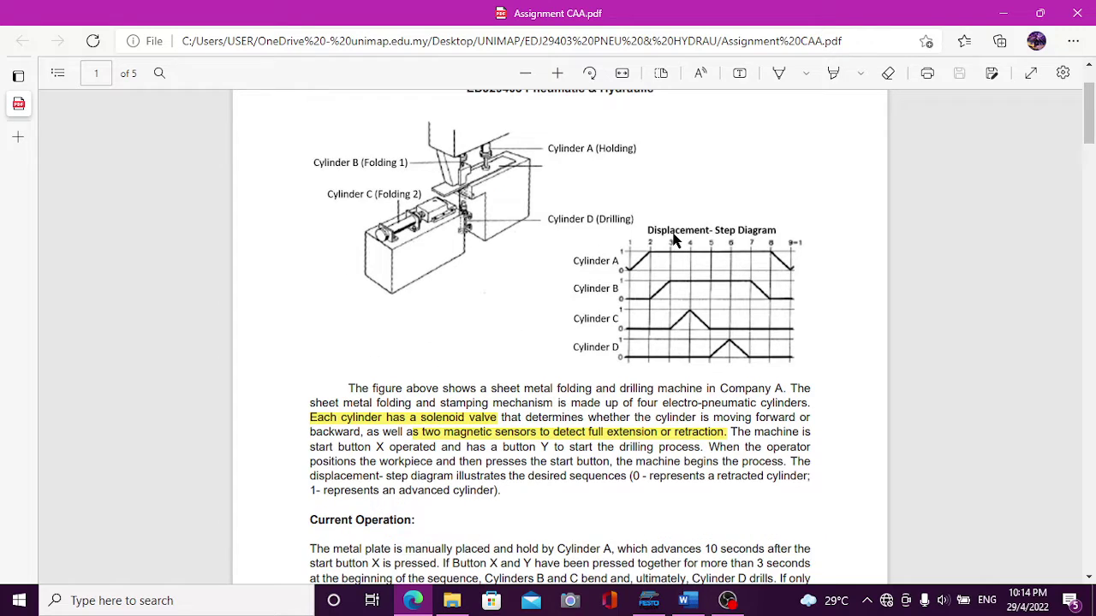
scroll(663, 257, "down", 2)
Review the assignment PDF down to page 2 and back up to page 1.
scroll(659, 256, "down", 4)
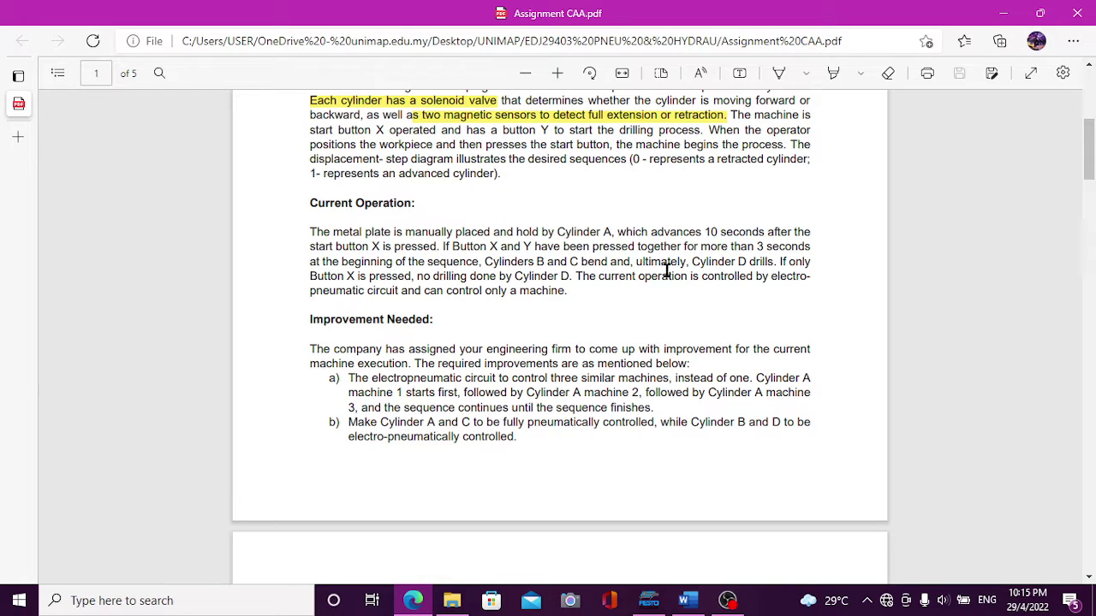
scroll(676, 272, "down", 3)
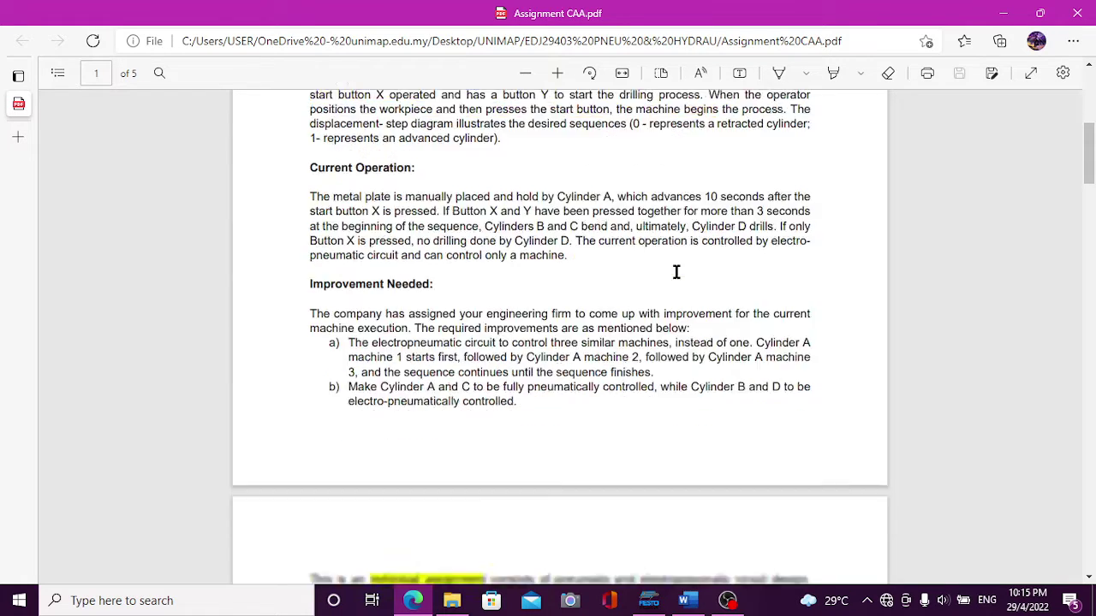
scroll(676, 273, "up", 8)
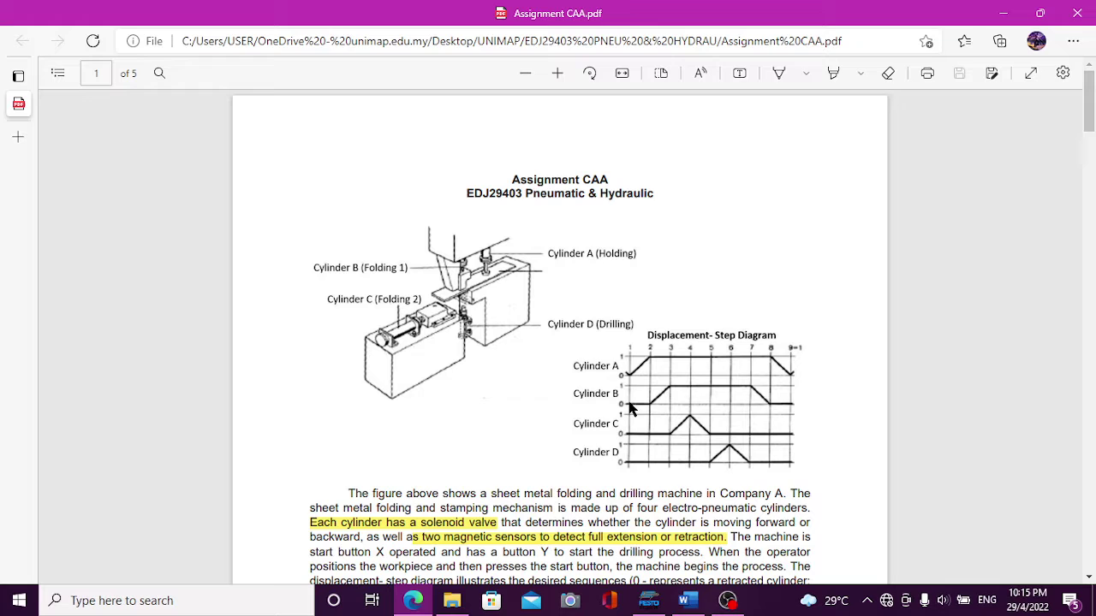
Switch to the FluidSIM-P circuit and re-route the pneumatic lines in the valve row.
left_click(649, 601)
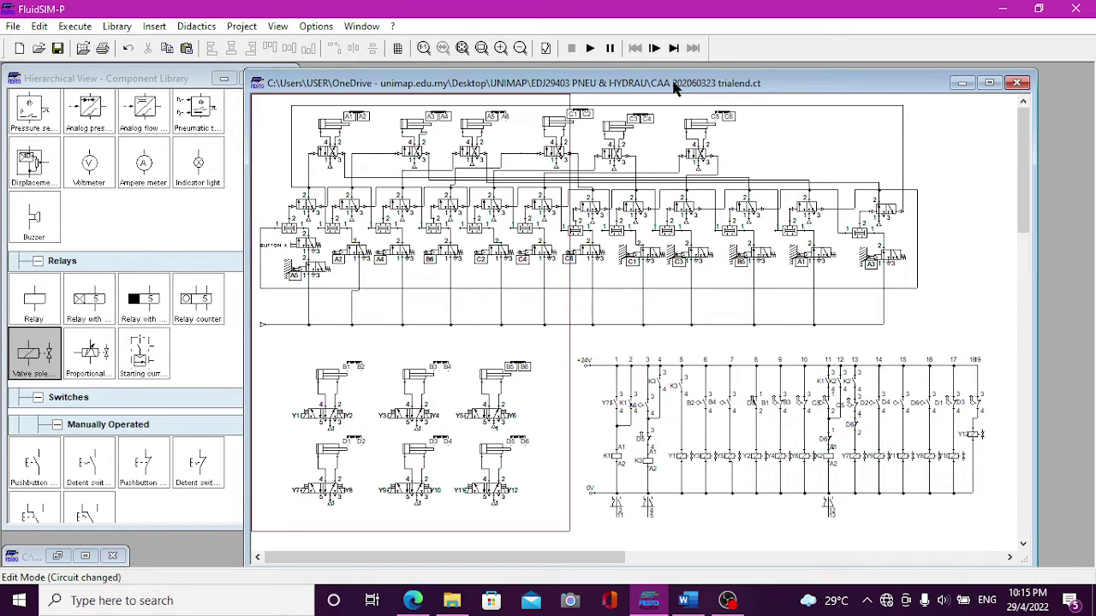
left_click_drag(674, 86, 681, 81)
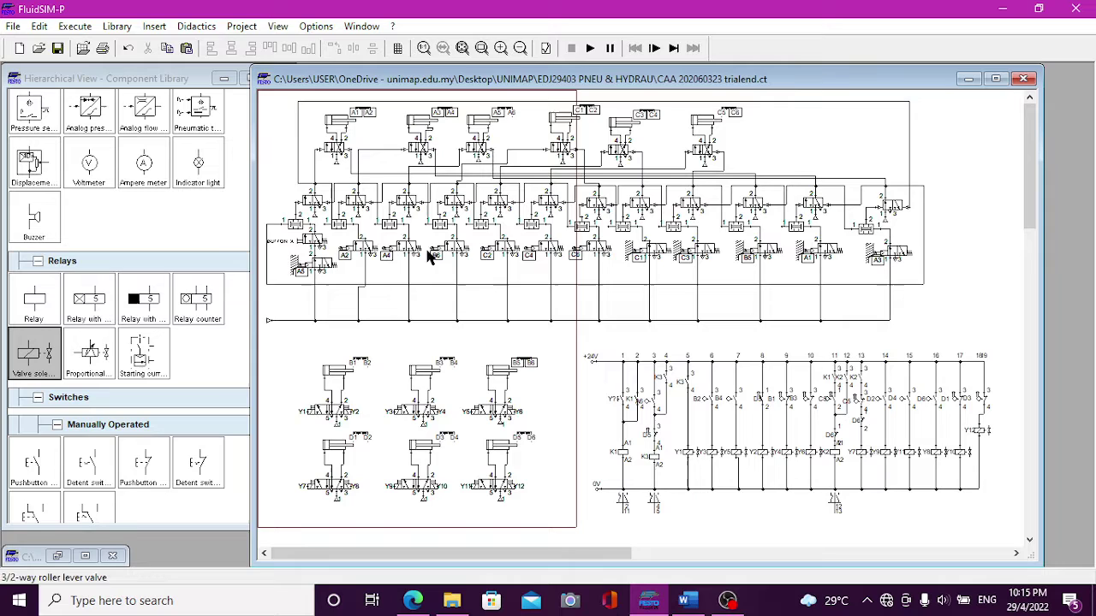
left_click_drag(715, 175, 631, 163)
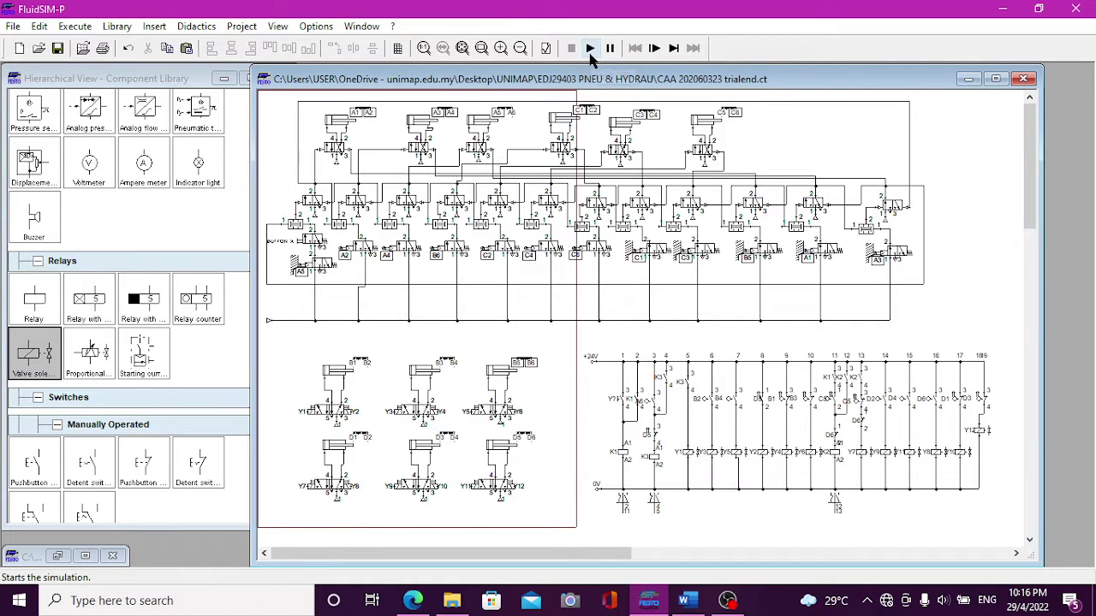
left_click(413, 600)
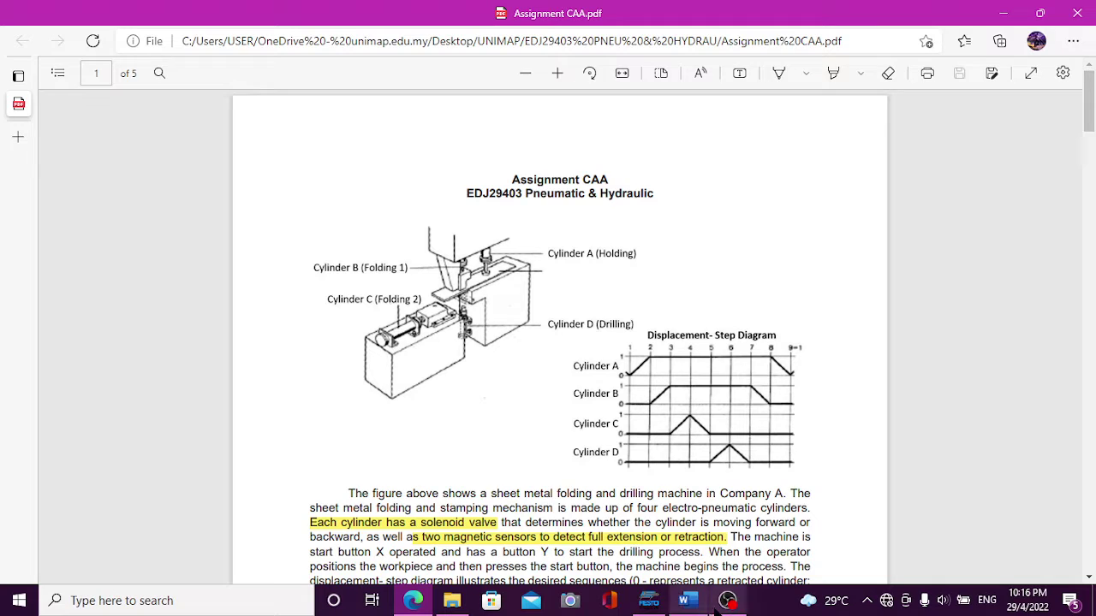
left_click(648, 600)
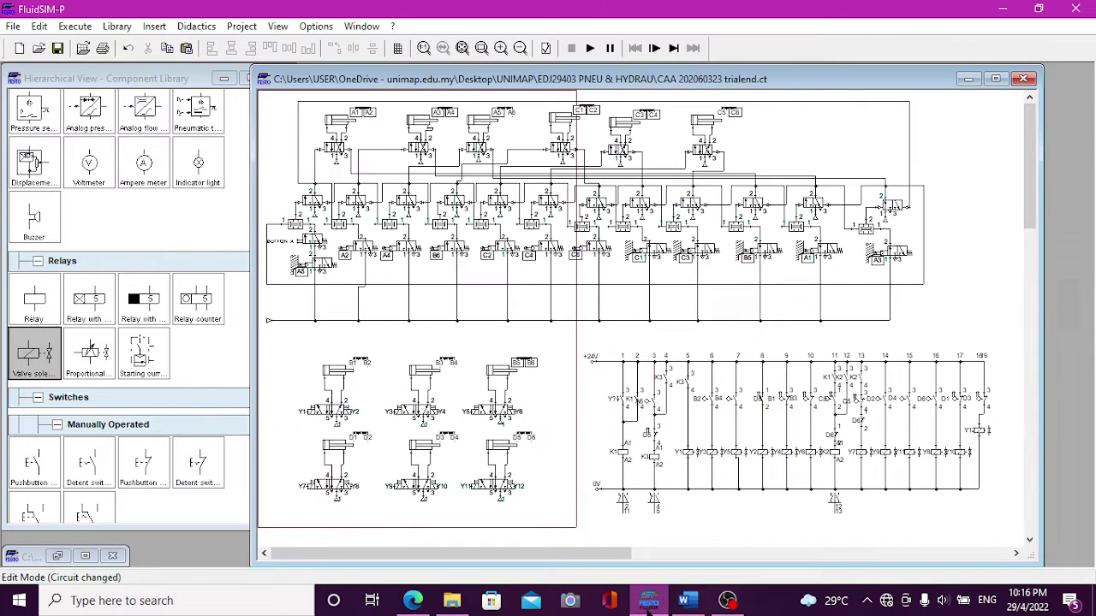
Start the circuit simulation, accepting the objects-outside-drawing-area and warnings prompts.
left_click(591, 48)
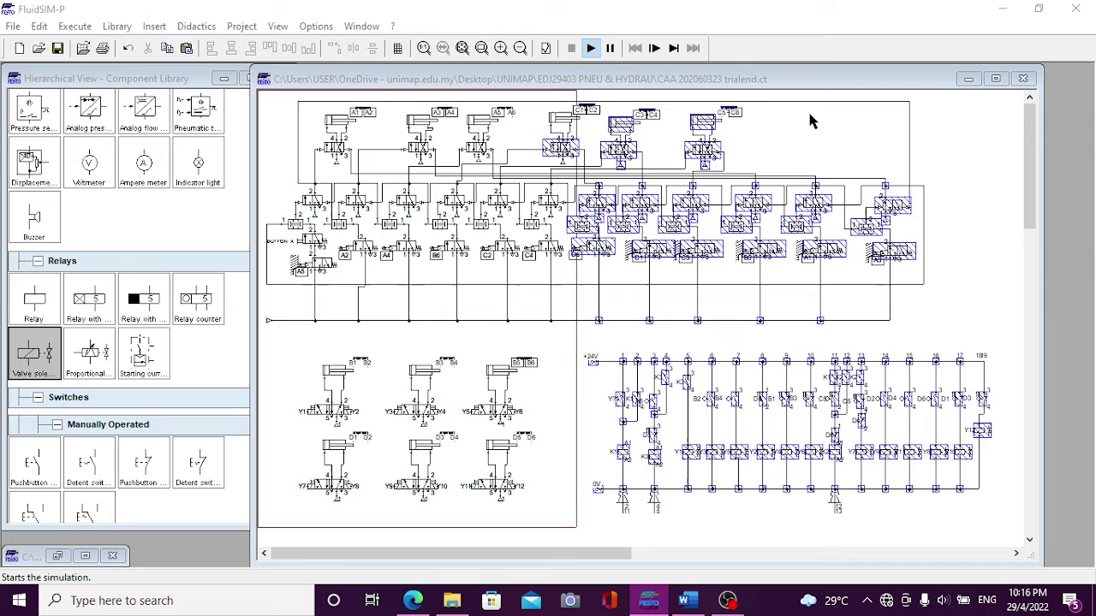
left_click(548, 324)
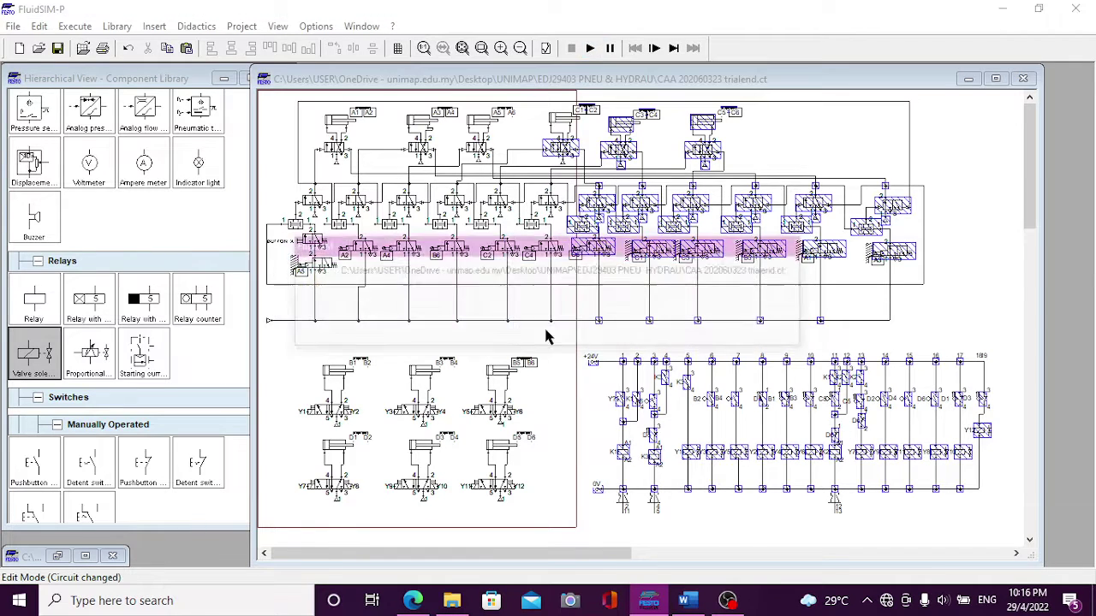
left_click(467, 330)
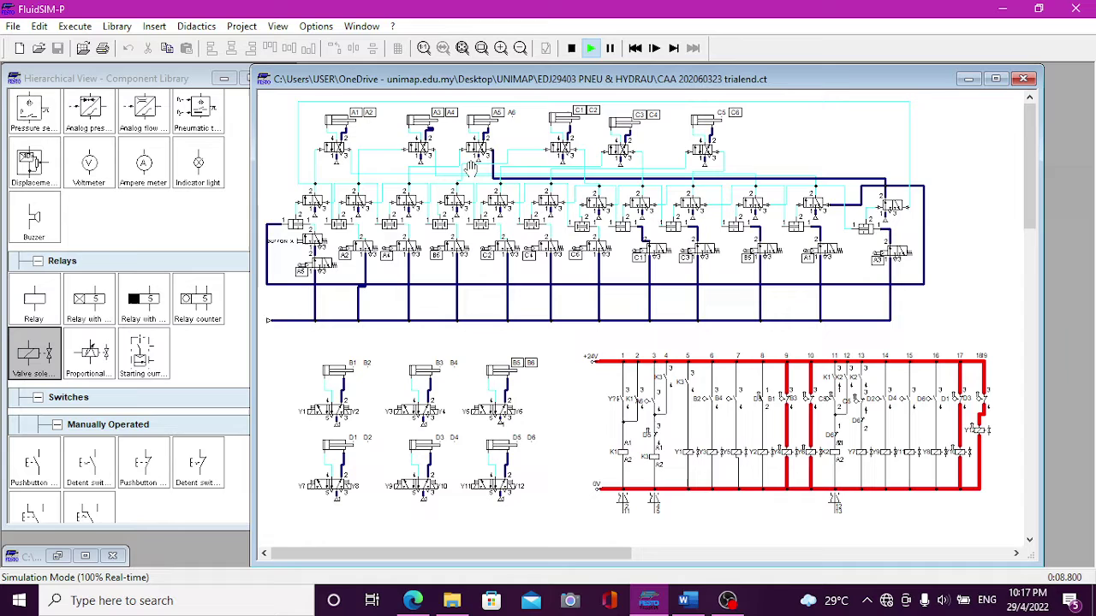
left_click(361, 27)
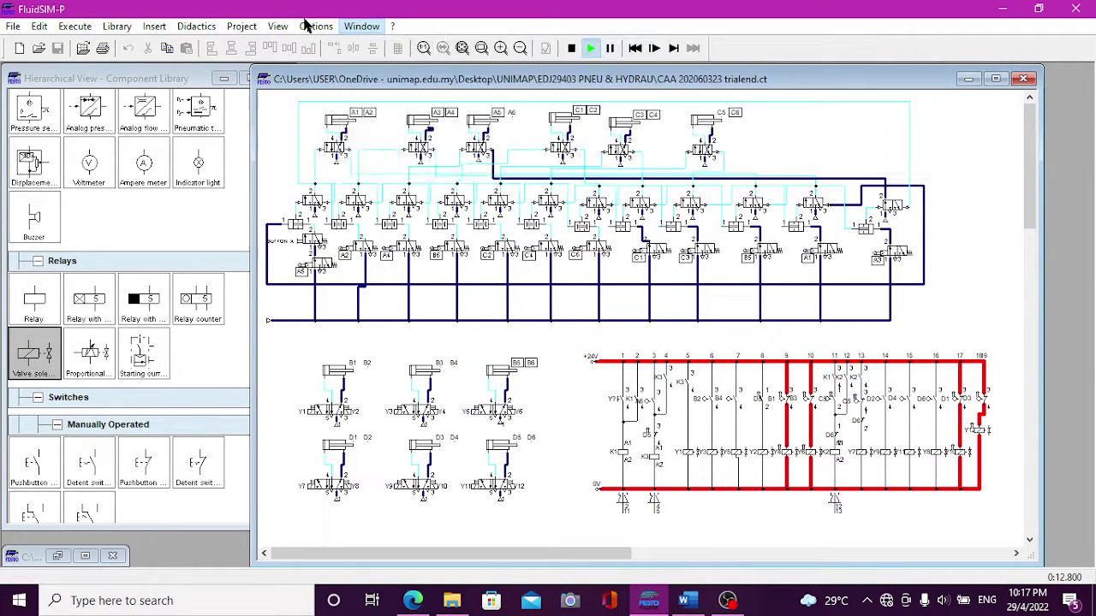
Switch the simulation to slow motion, entering 1 as the slow-motion factor.
left_click(315, 27)
left_click(332, 47)
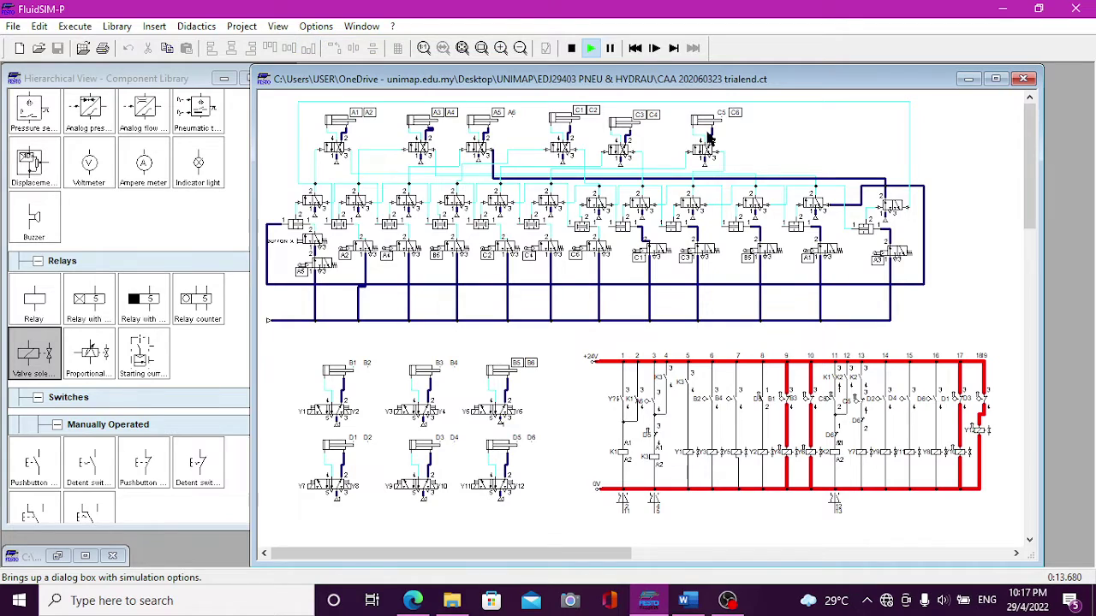
left_click(552, 248)
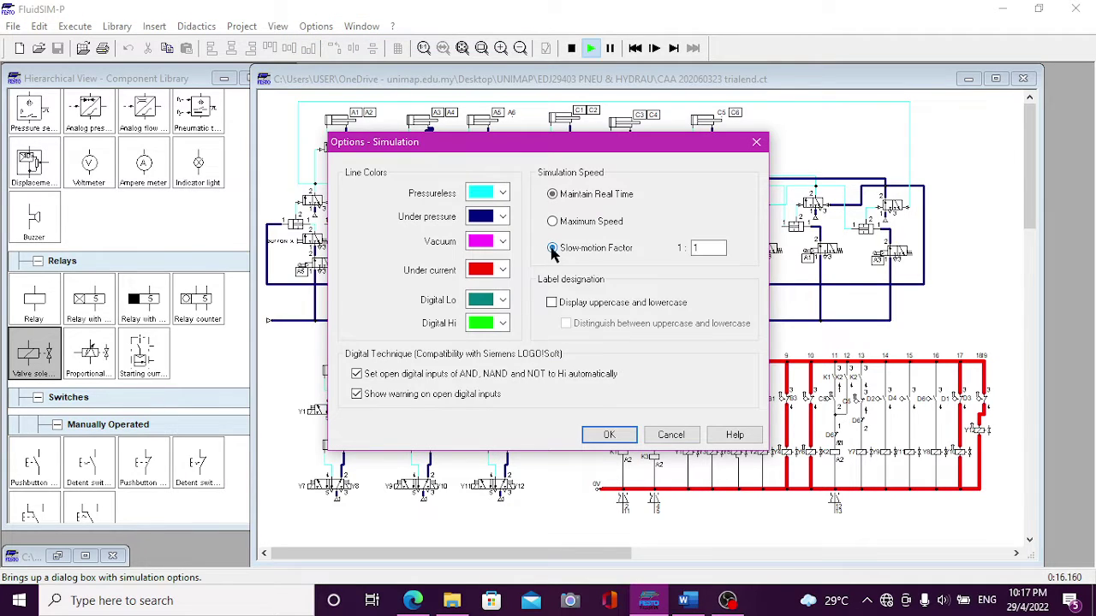
double_click(710, 248)
type("1")
left_click(606, 433)
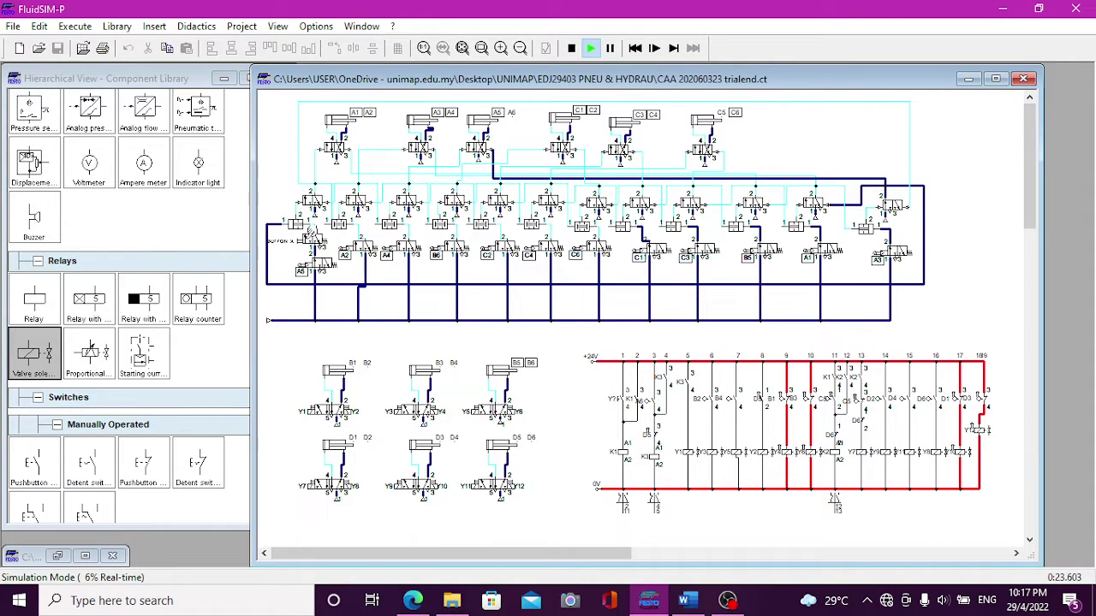
Switch the pneumatic valve to start the cylinder sequence.
left_click(313, 236)
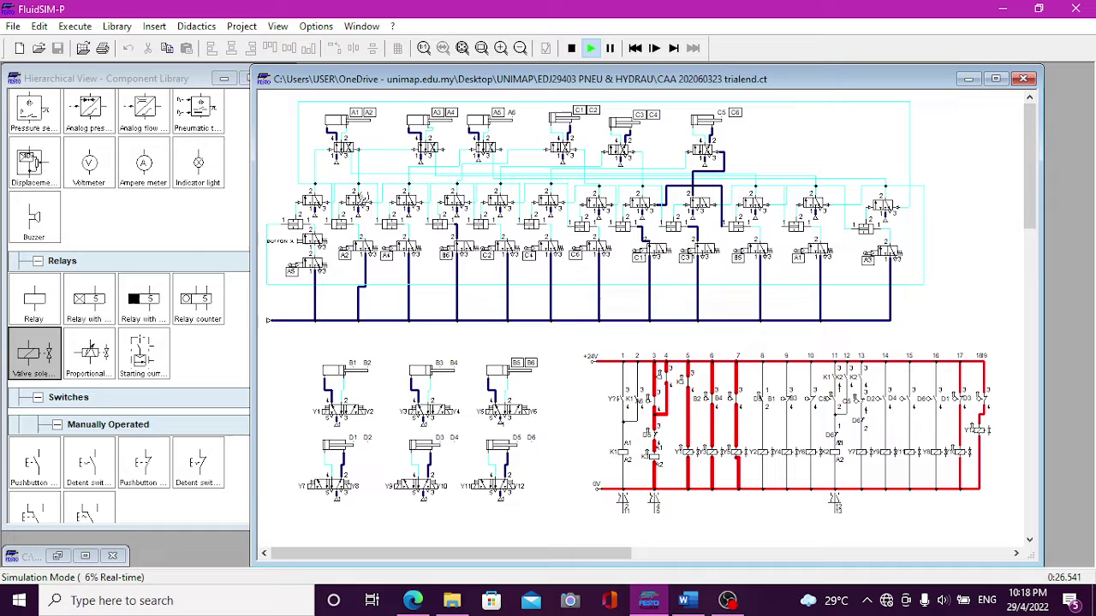
Stop and restart the simulation, accepting the drawing-area and warnings prompts.
left_click(575, 50)
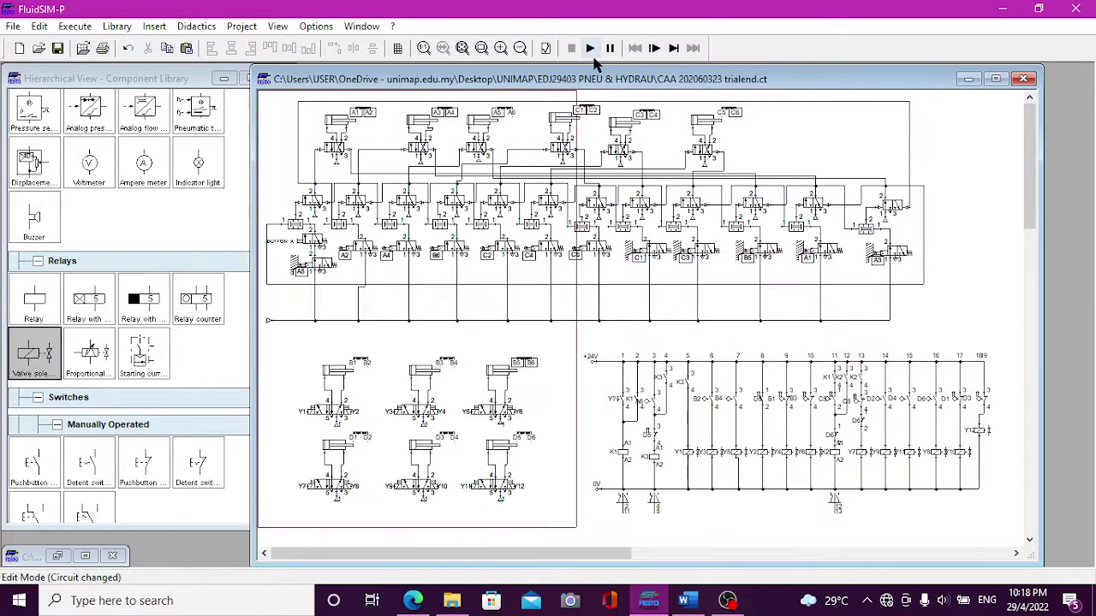
left_click(590, 49)
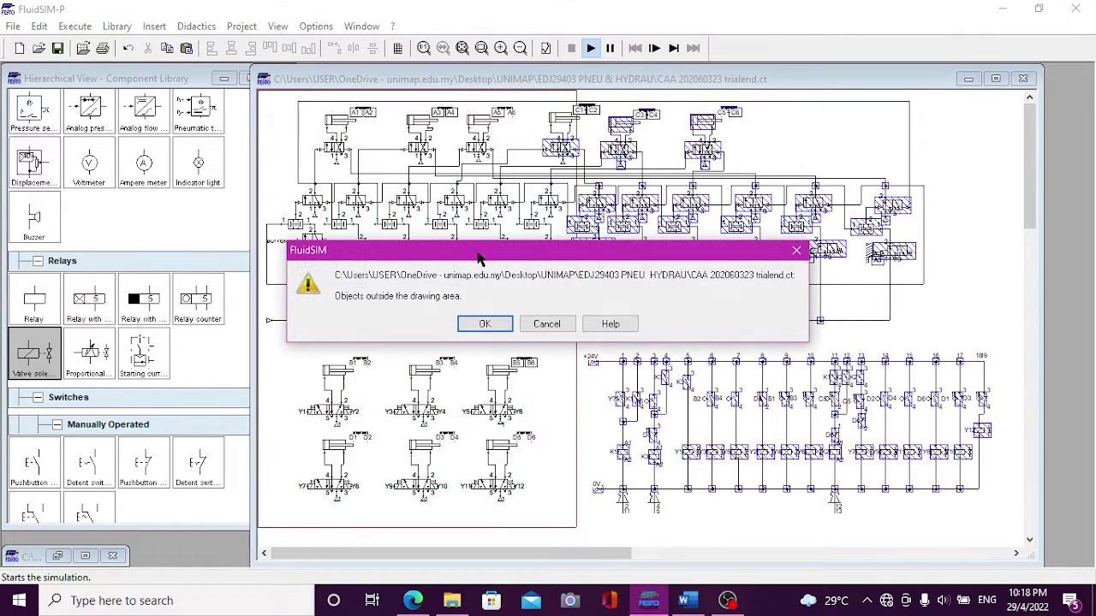
left_click(484, 324)
left_click(485, 330)
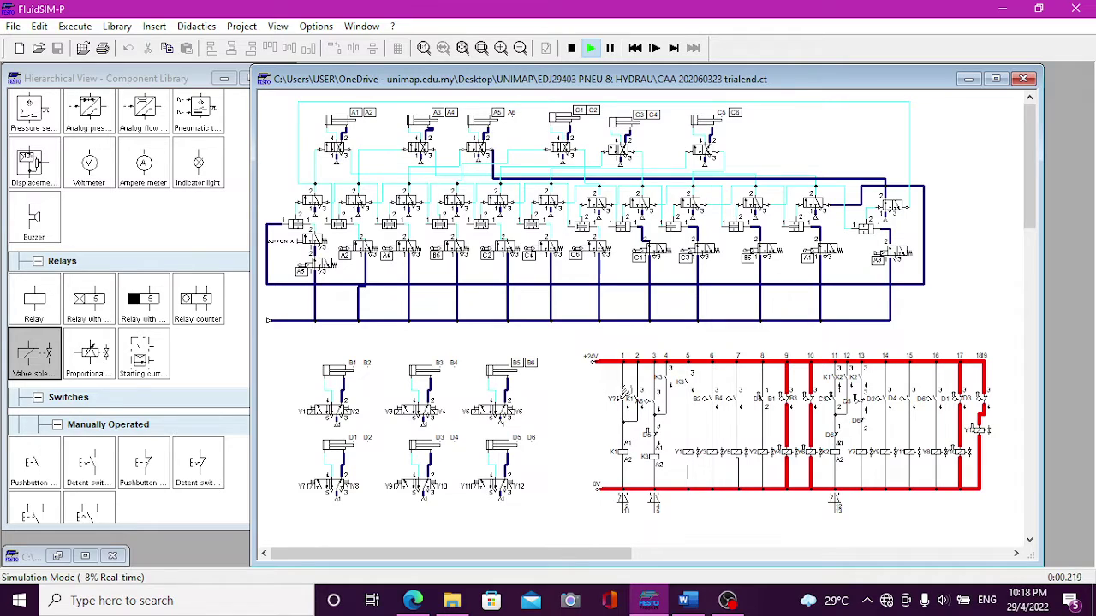
Press the column 1 pushbutton to energise K1, then switch the button X valve.
left_click(626, 389)
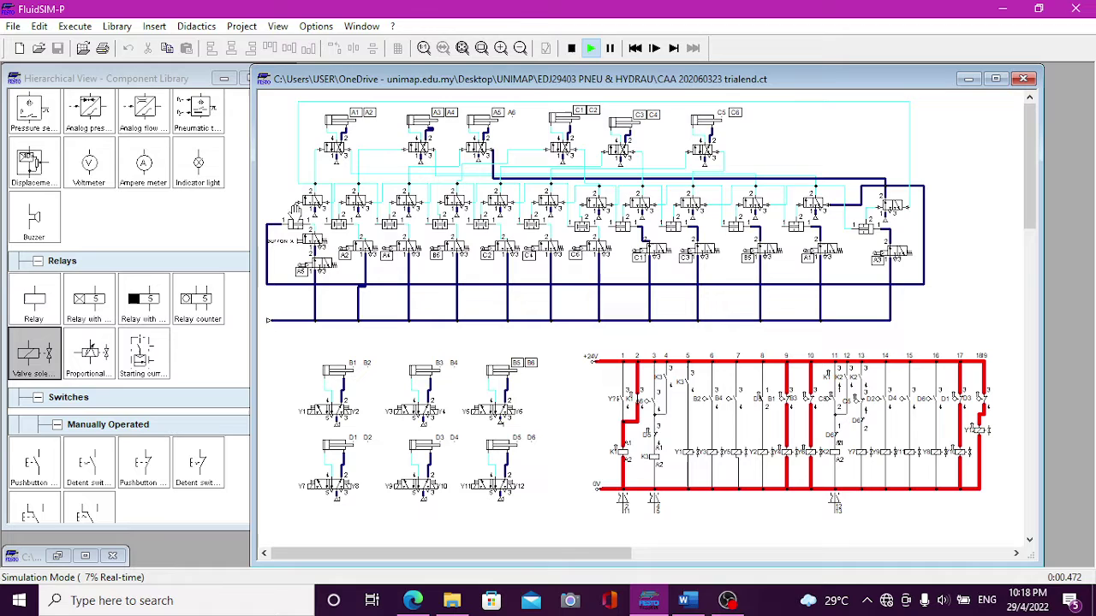
left_click(317, 233)
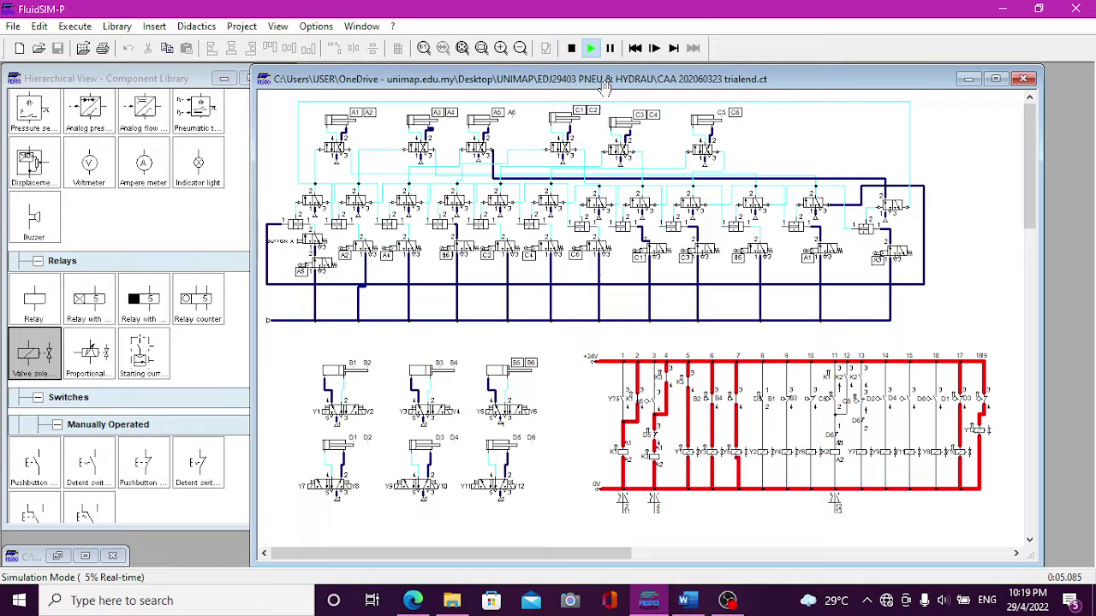
Stop the simulation so the circuit returns to edit mode.
left_click(571, 48)
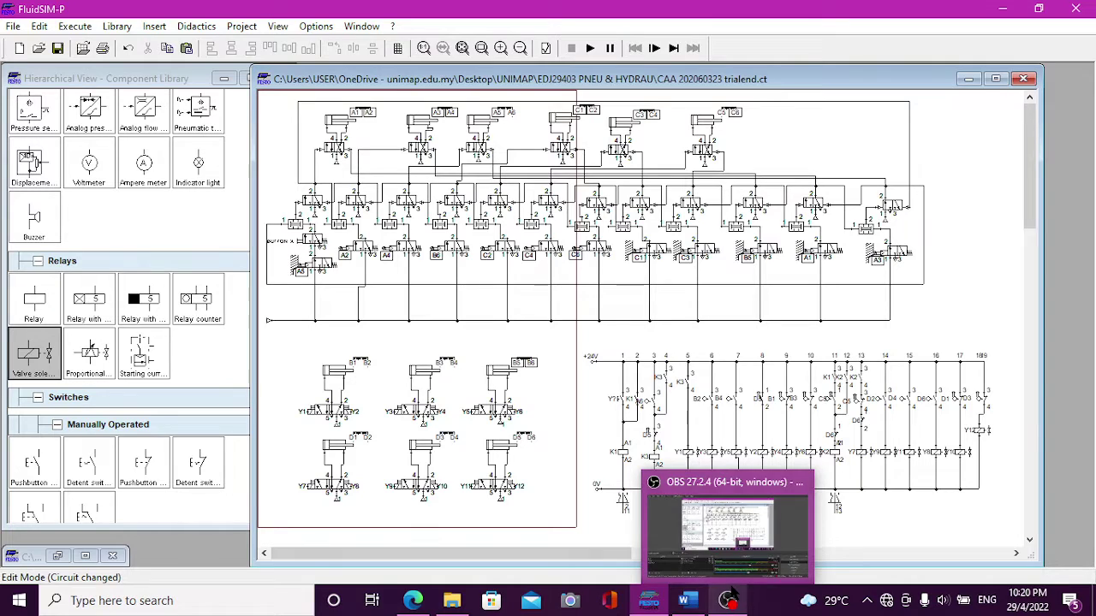
mouse_move(647, 600)
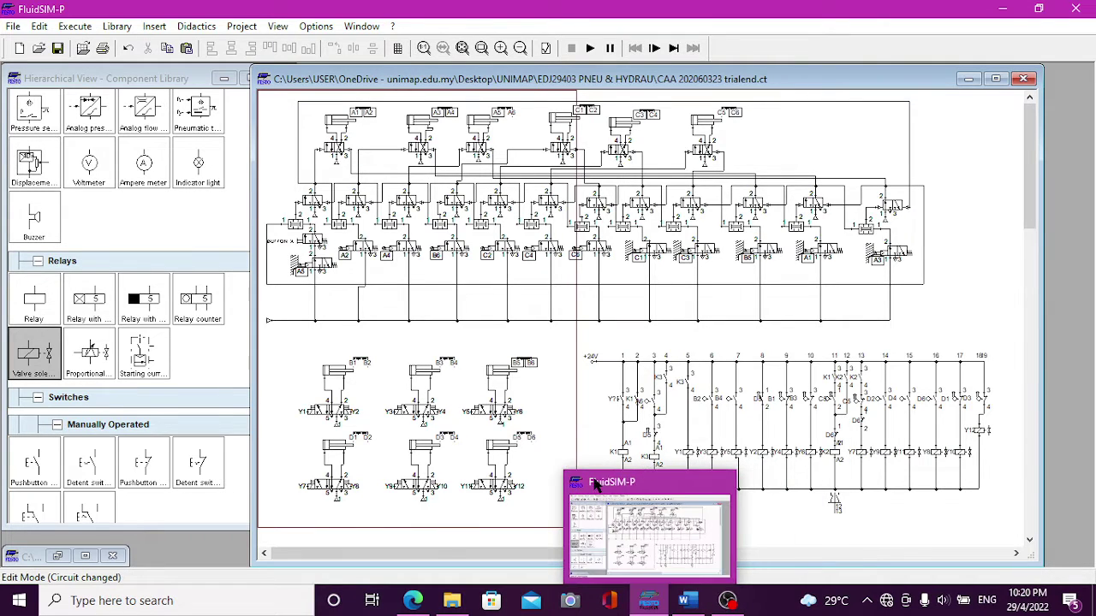
Review the Assignment CAA.pdf brief in Edge through page 2 and back, then return to OBS Studio.
left_click(426, 602)
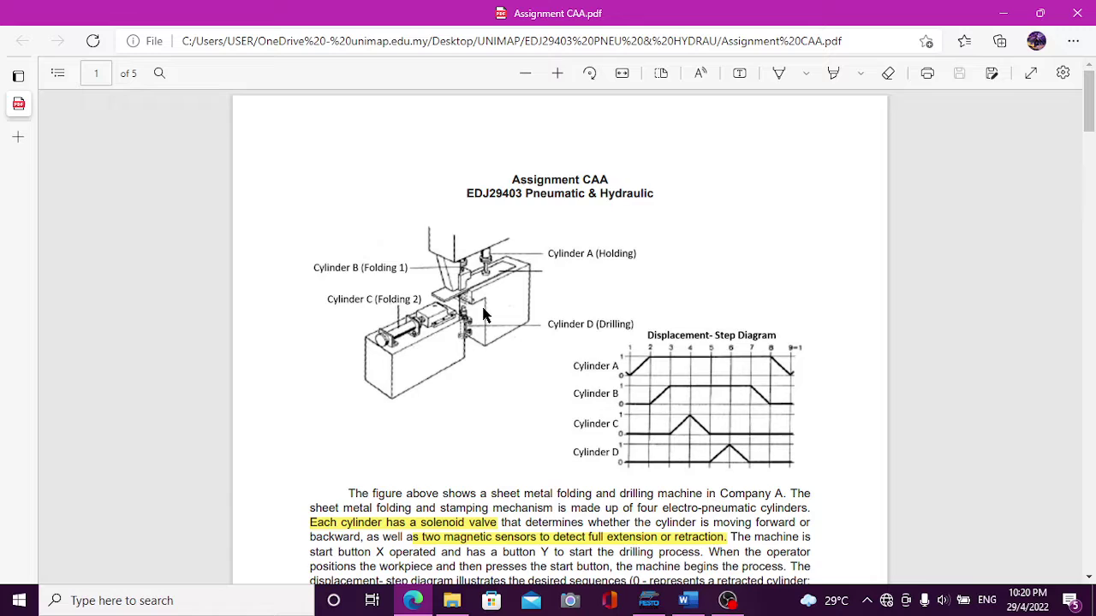
scroll(588, 313, "down", 2)
scroll(589, 314, "up", 2)
scroll(707, 359, "down", 2)
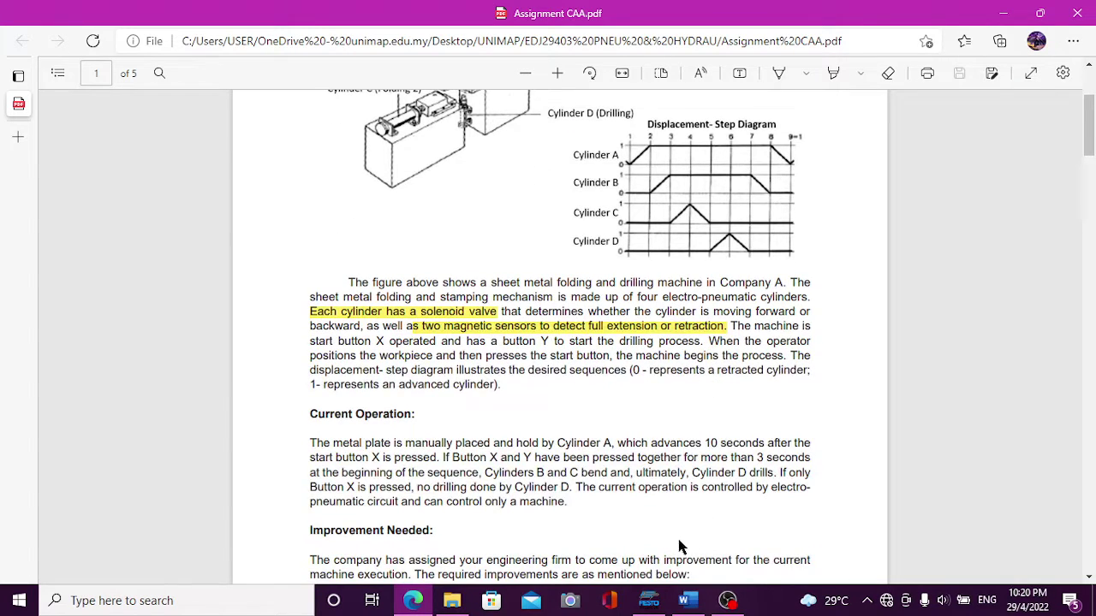
mouse_move(659, 599)
scroll(648, 331, "down", 5)
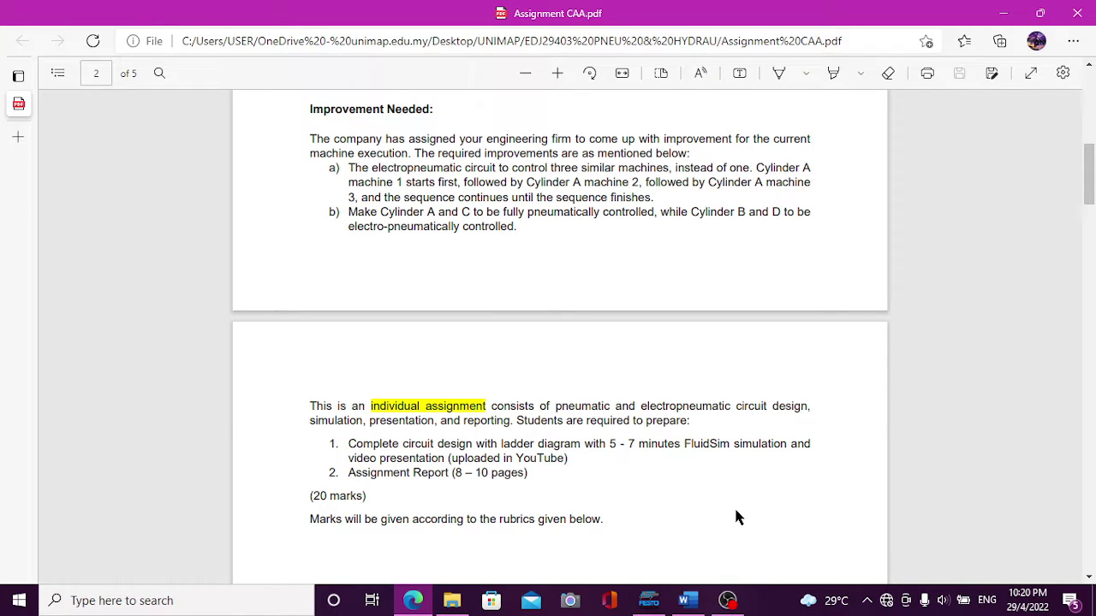
scroll(736, 514, "up", 5)
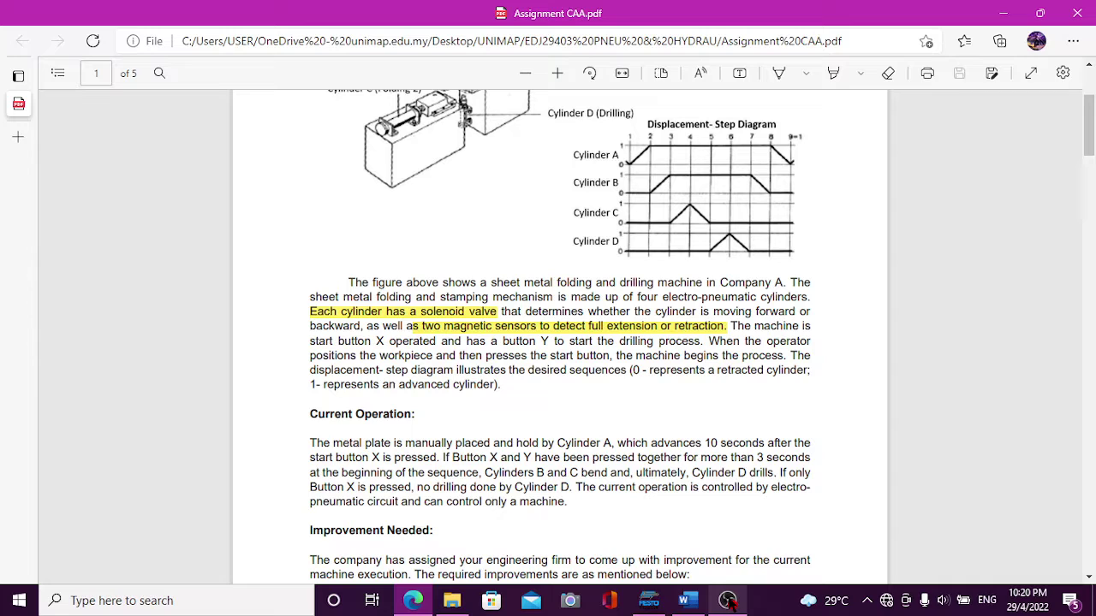
left_click(727, 600)
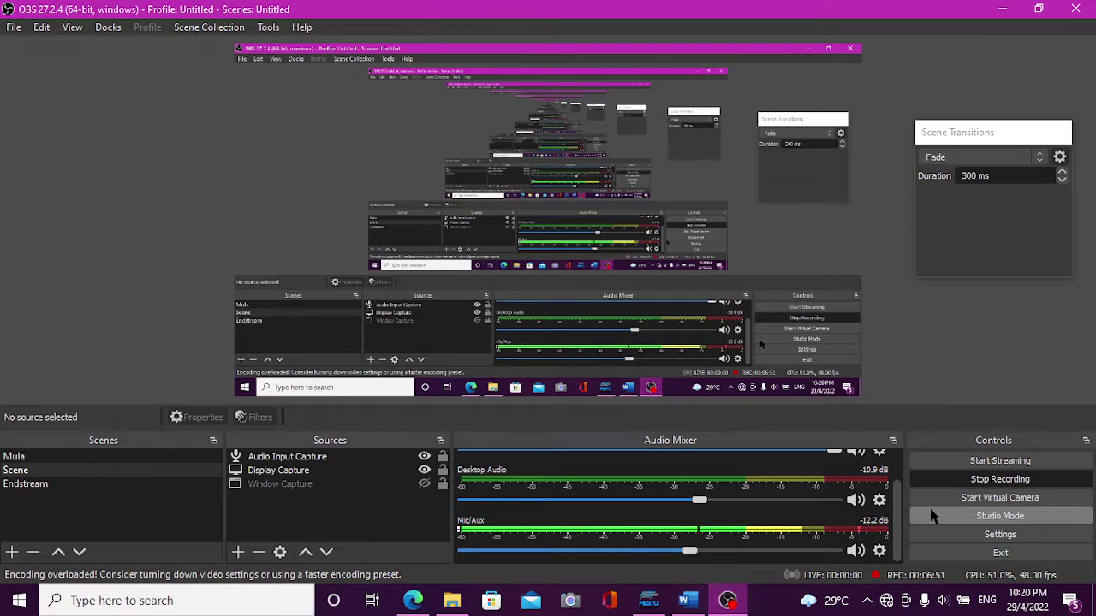